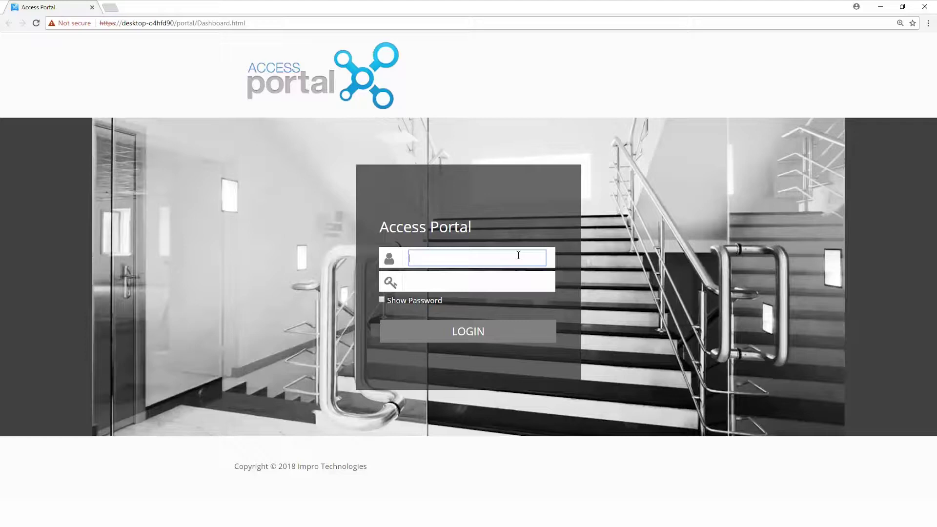
Log in to Impro Access Portal with the operator username and password
text(sysdba)
key(Tab)
text(••••)
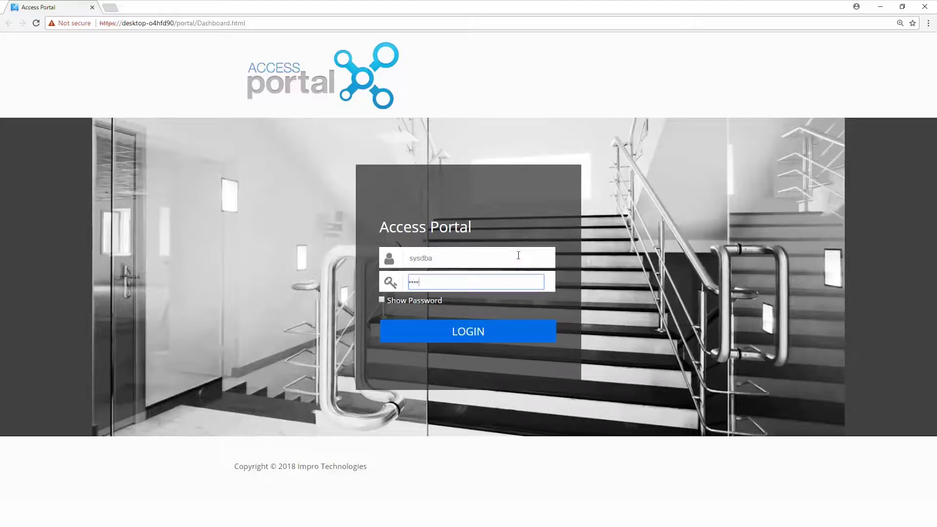
text(•••••)
key(Return)
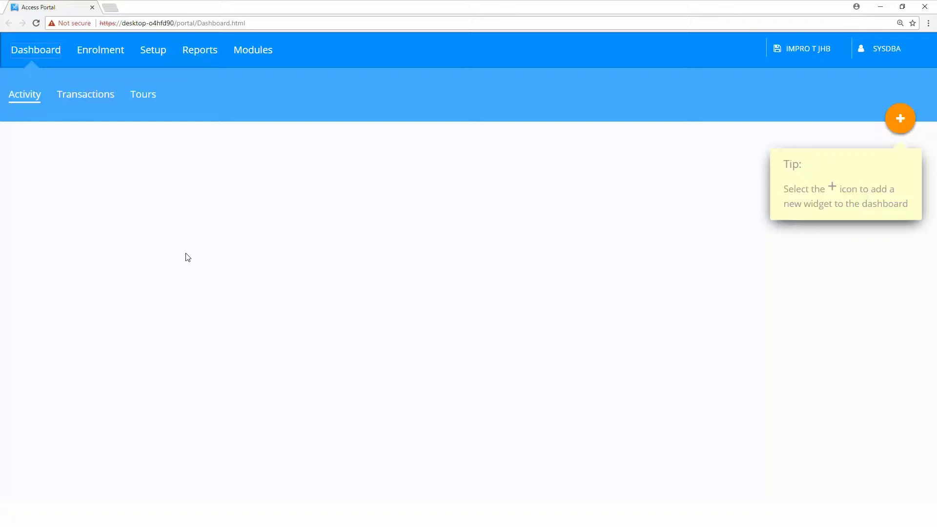
In Setup > Buildings, rename 'Default Building' to 'Main Building' and save it
click(152, 56)
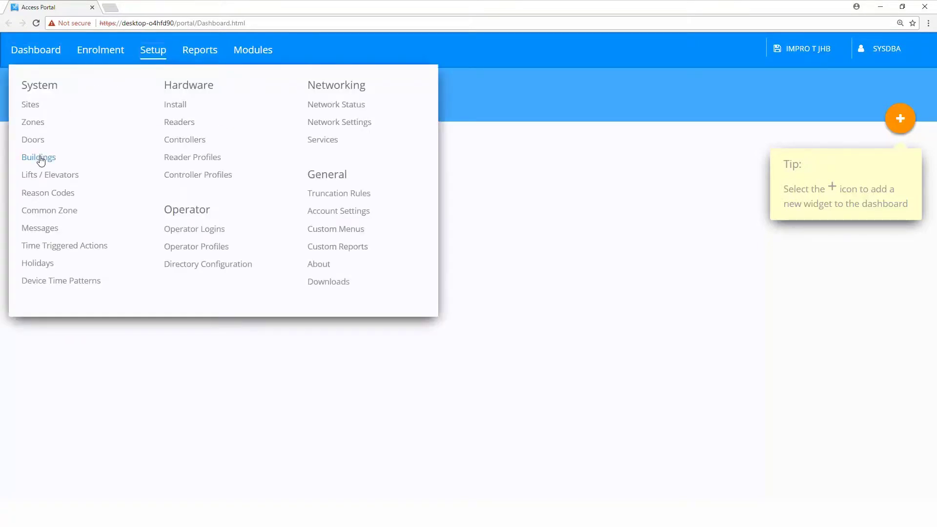
click(39, 157)
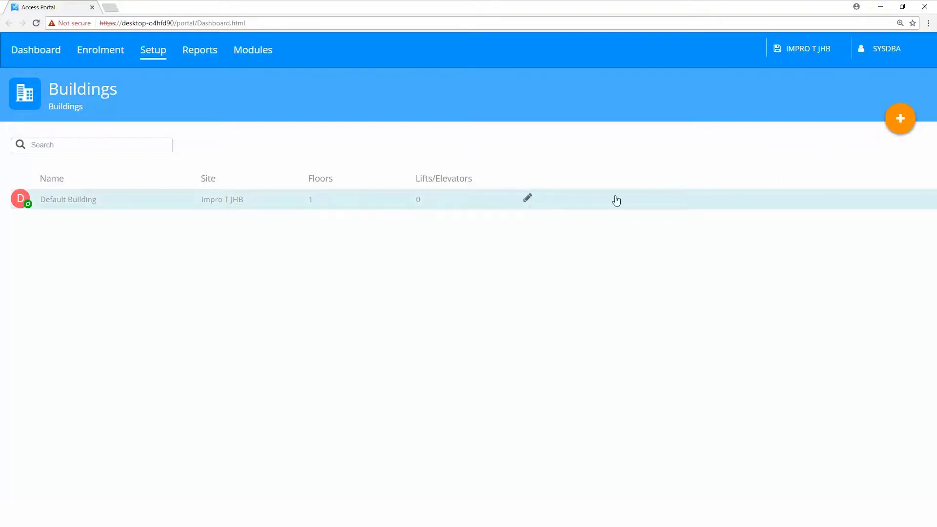
click(448, 202)
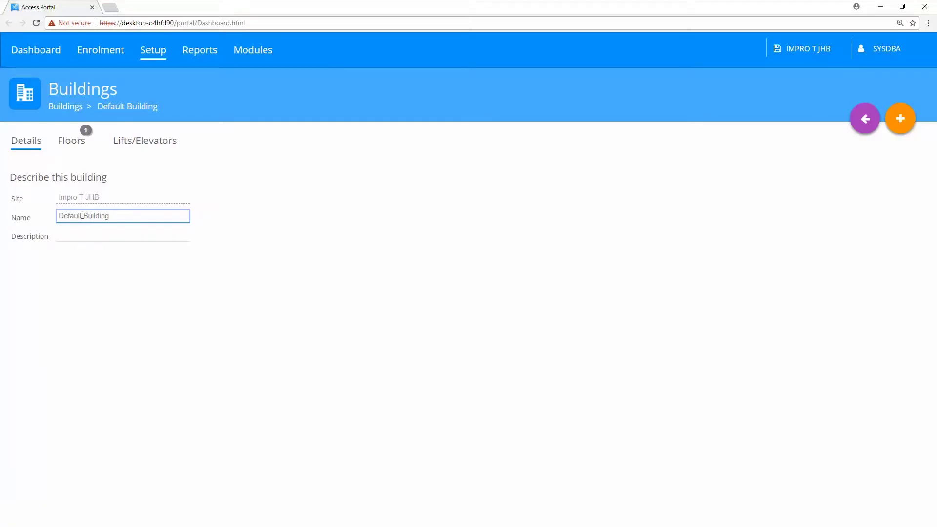
drag(81, 215, 32, 220)
text(Main)
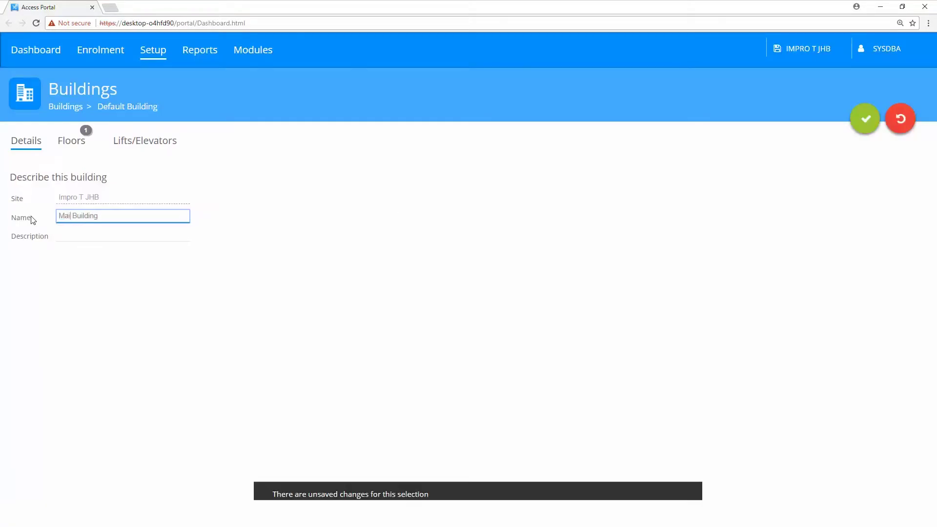
click(69, 236)
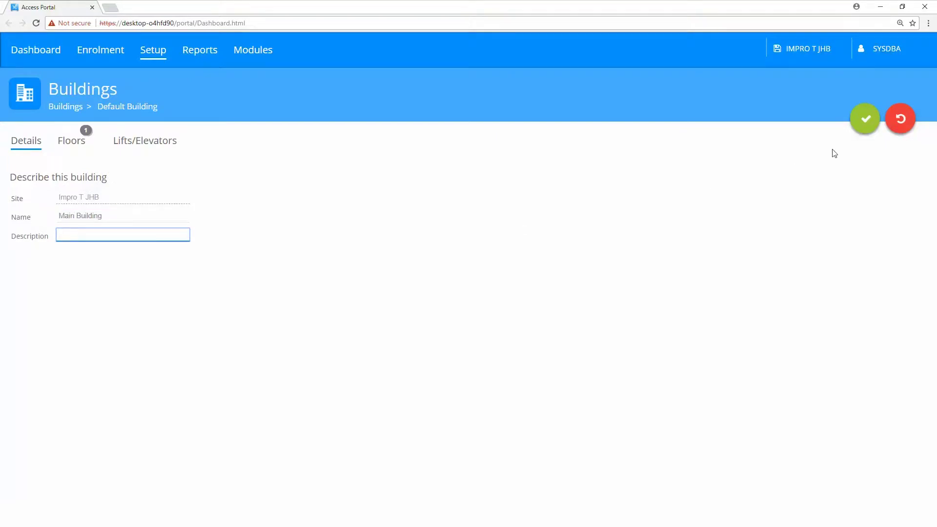
click(864, 120)
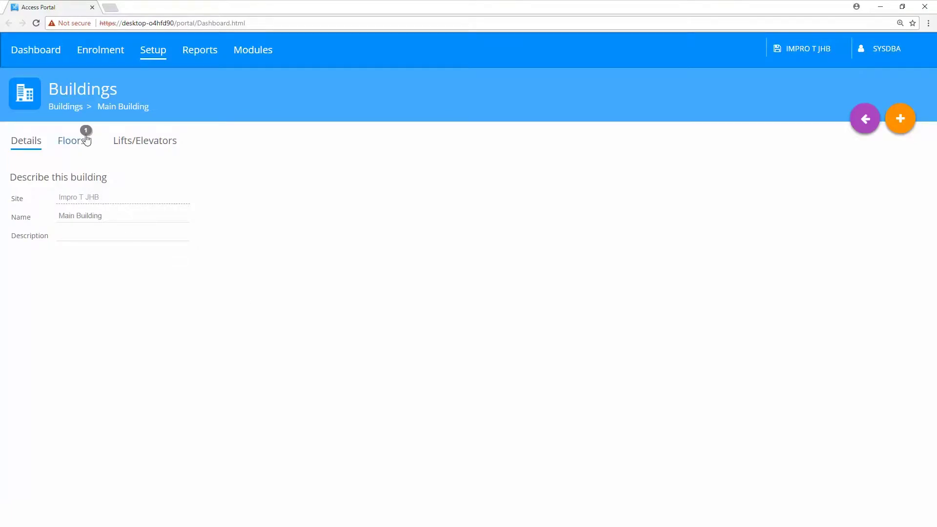
Rename Main Building's 'Default Floor' to 'Ground Floor', set floor level 0, and save
click(76, 145)
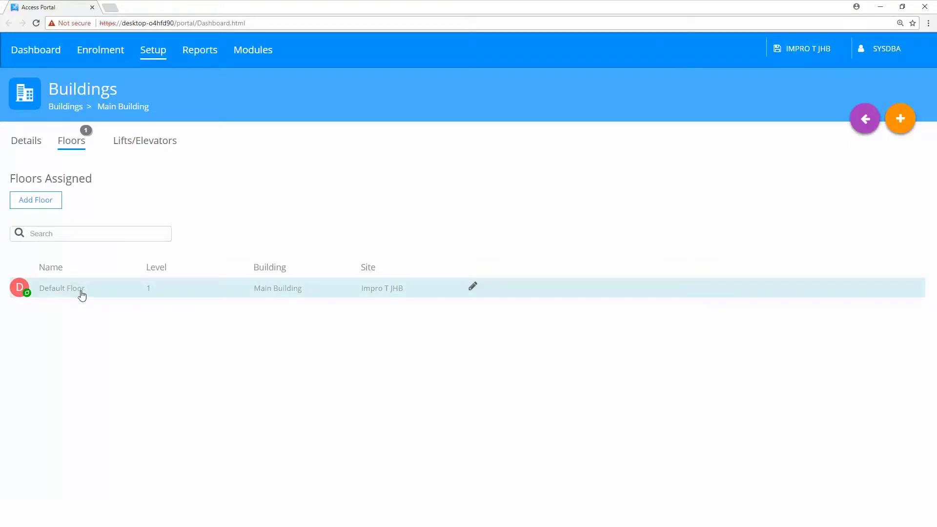
click(178, 293)
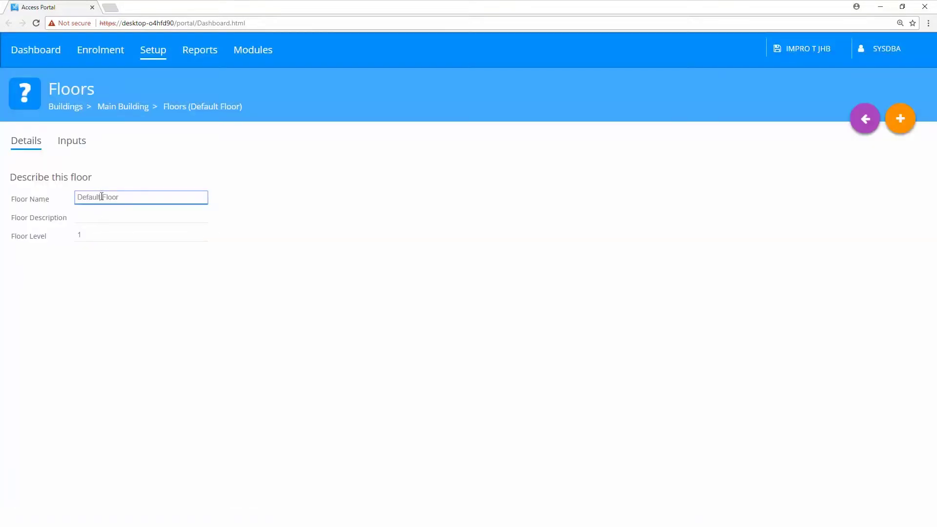
drag(102, 195, 60, 203)
text(Ground)
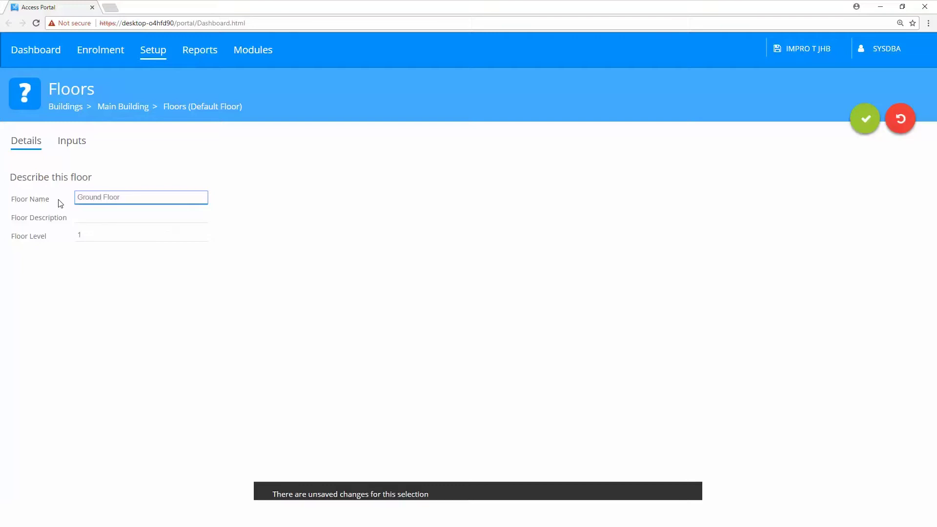
click(91, 220)
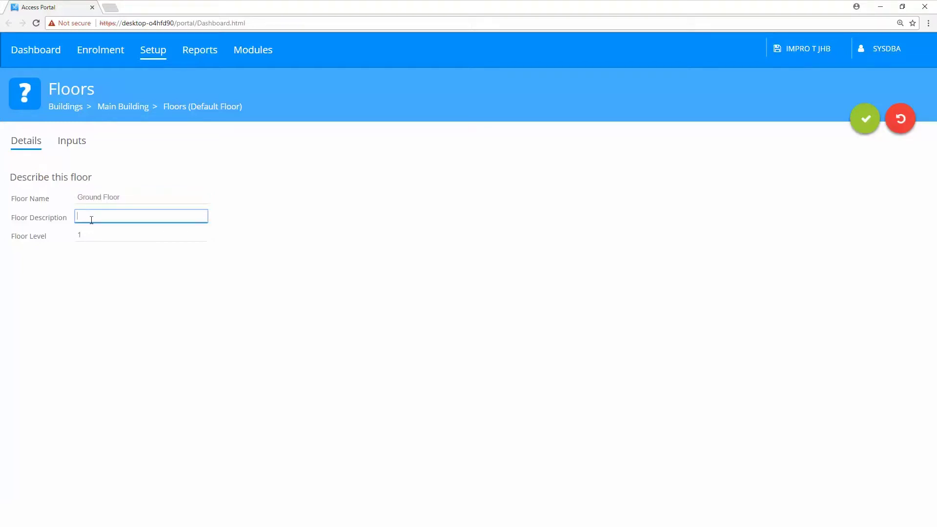
click(83, 235)
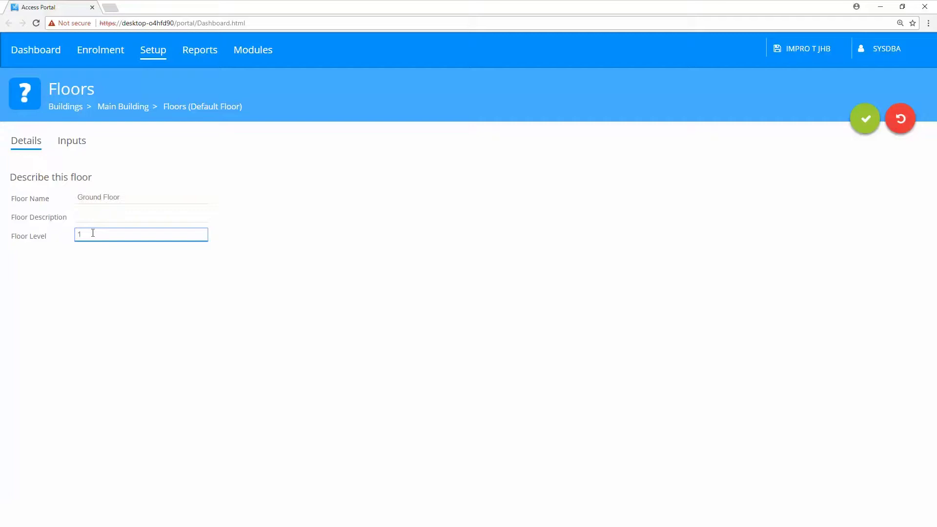
key(BackSpace)
text(0)
click(864, 118)
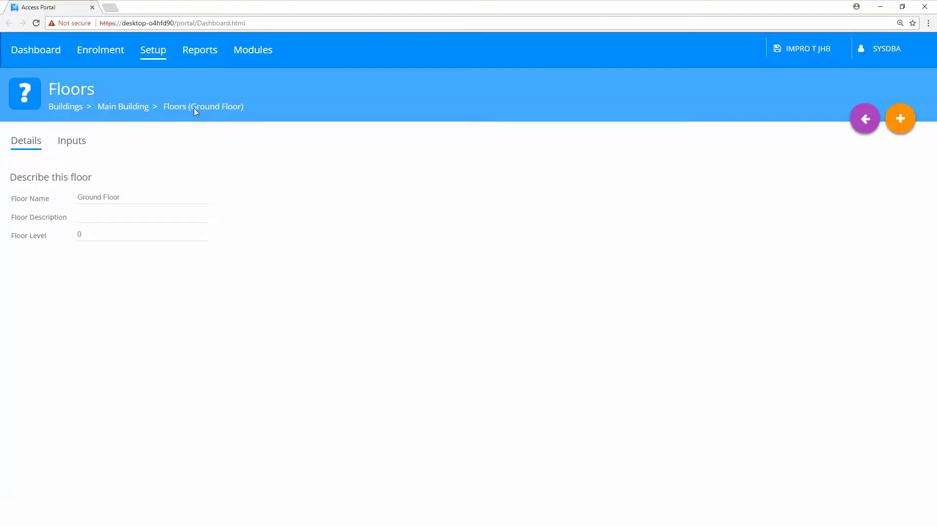
Add and save a new floor named '1st Floor', keeping floor level 1
click(900, 119)
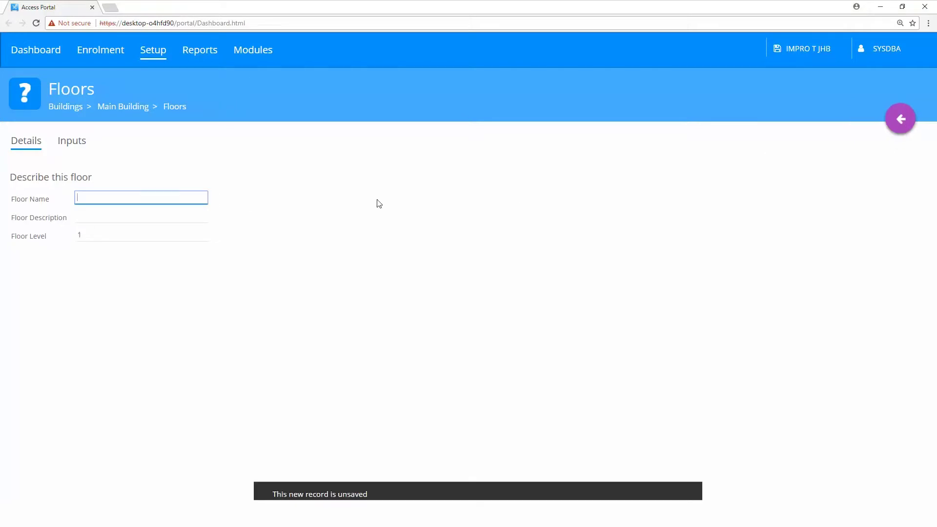
text(1)
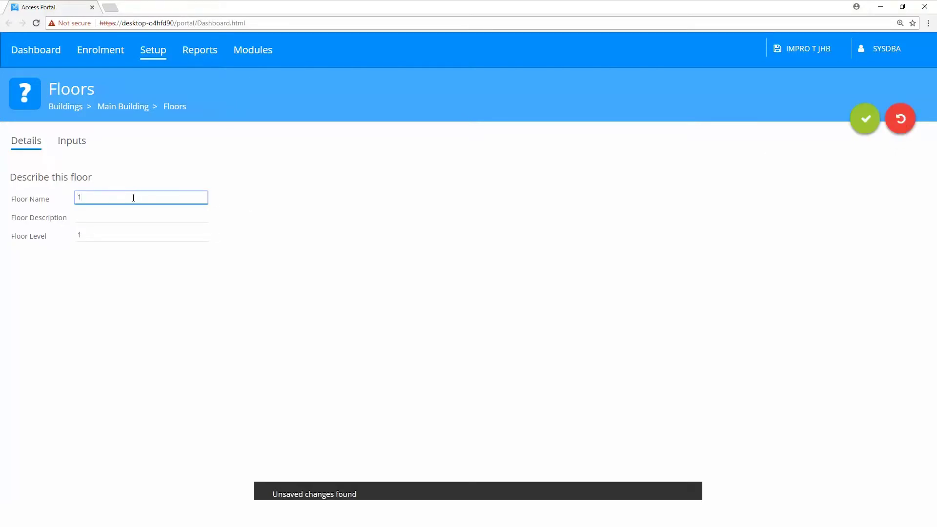
text(st Floor)
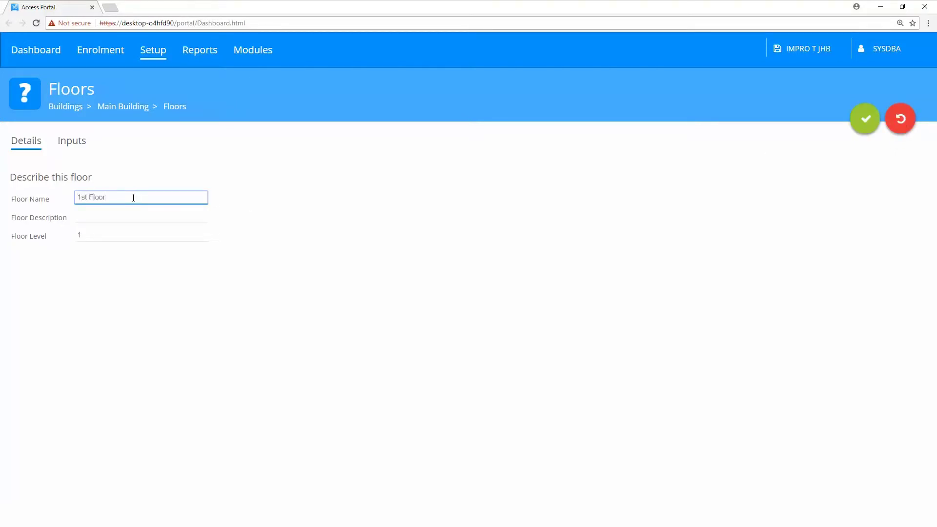
click(859, 124)
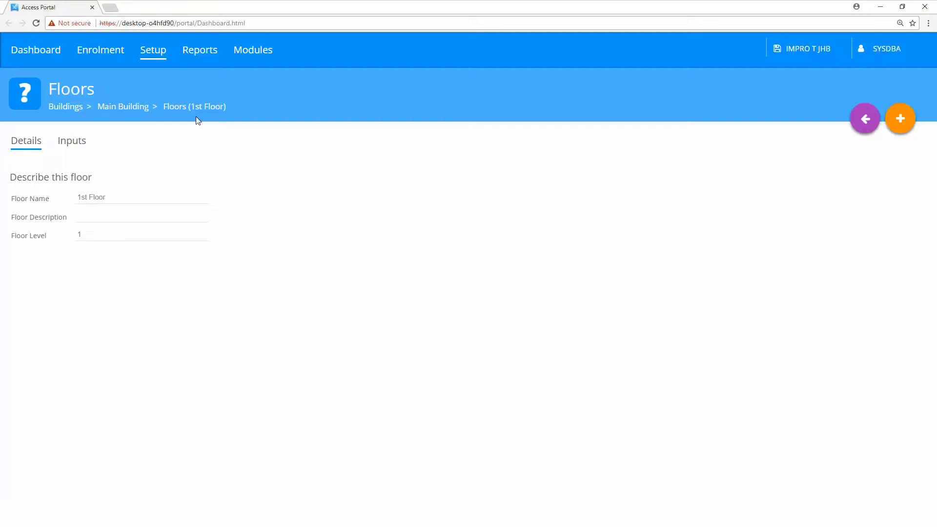
Assign the Reception door to Main Building, Ground Floor, and save it
click(151, 54)
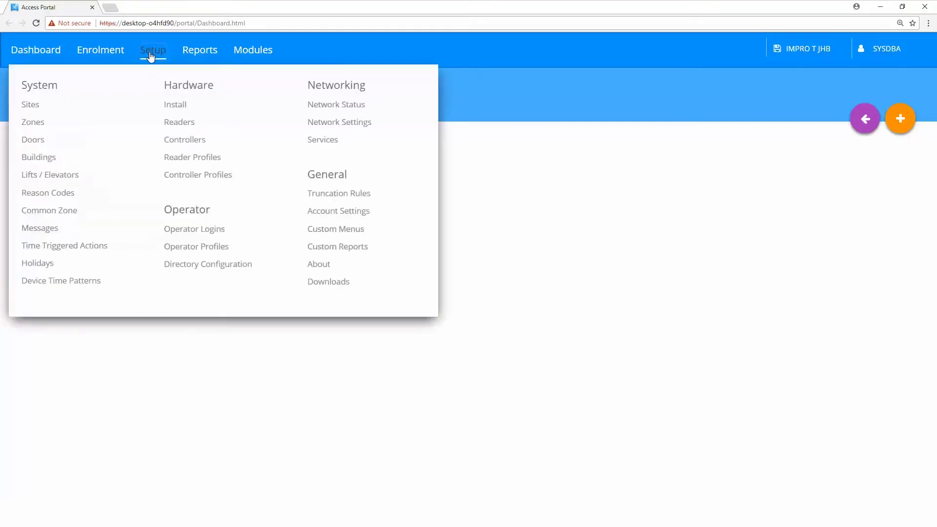
click(38, 141)
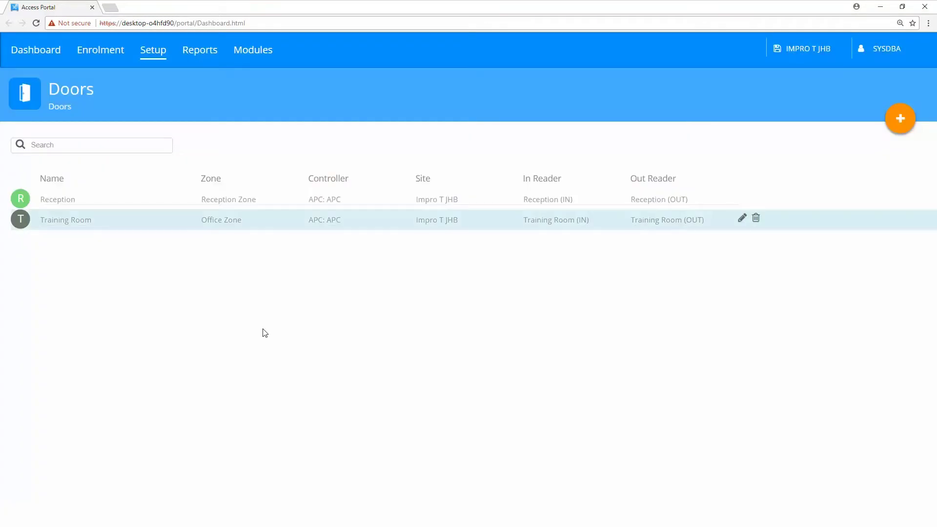
click(233, 205)
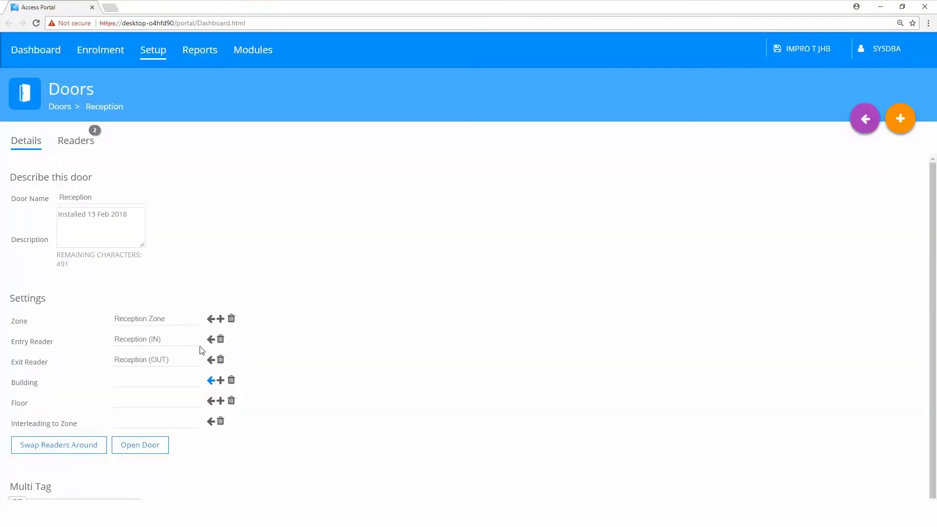
click(211, 381)
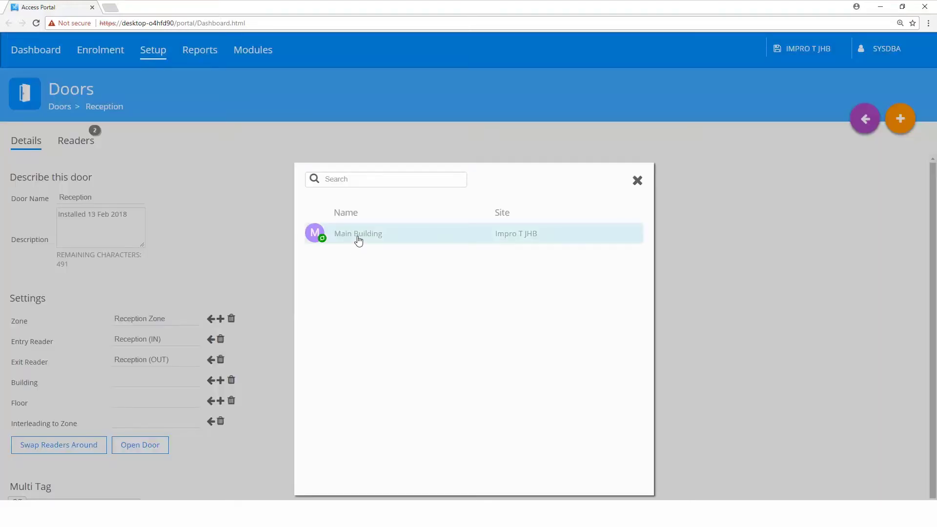
click(359, 239)
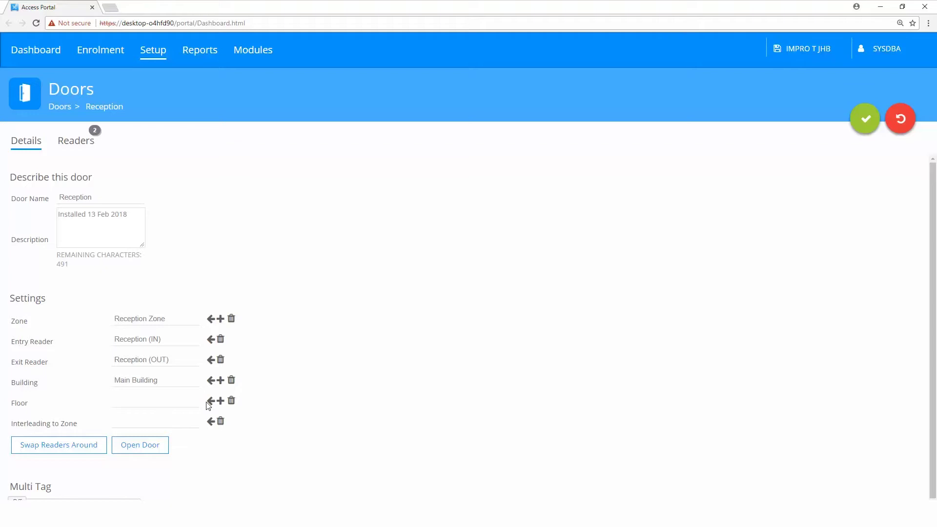
click(209, 401)
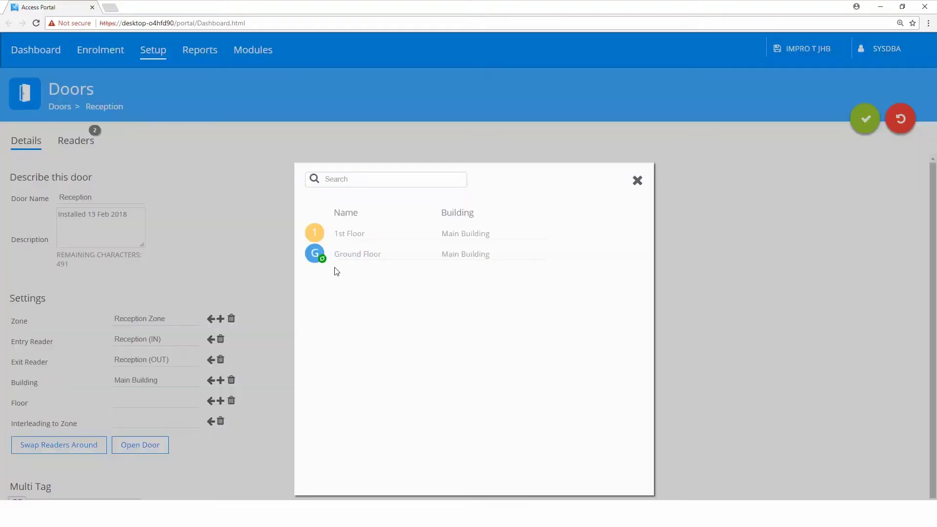
click(350, 255)
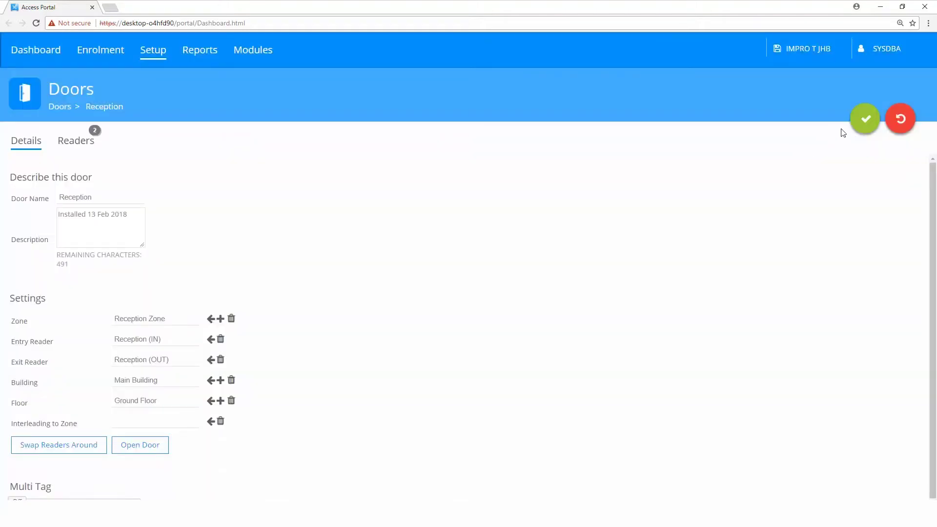
click(864, 119)
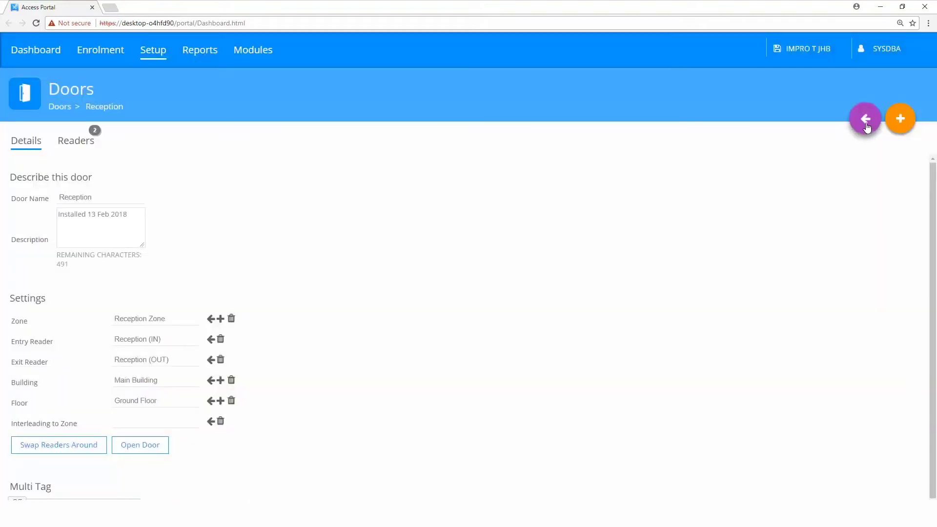
Assign the Training Room door to Main Building, 1st Floor, and save it
click(865, 122)
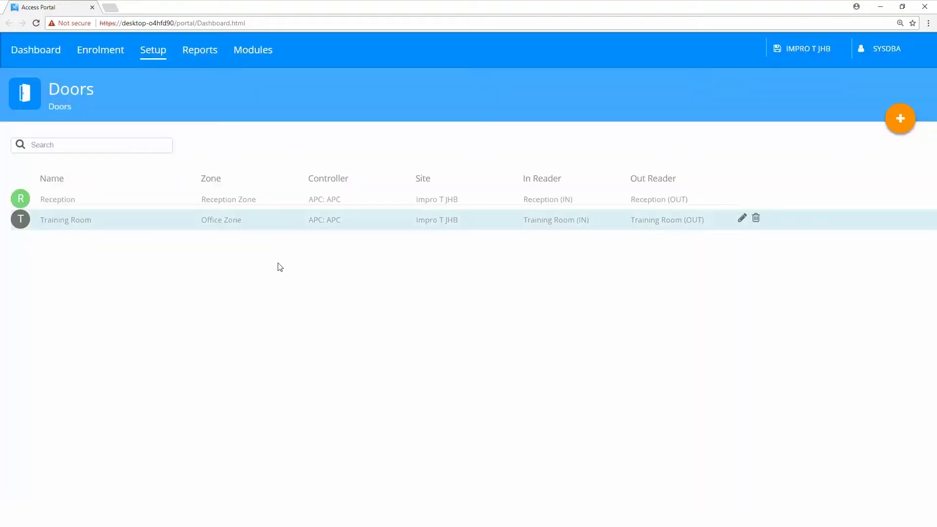
click(258, 221)
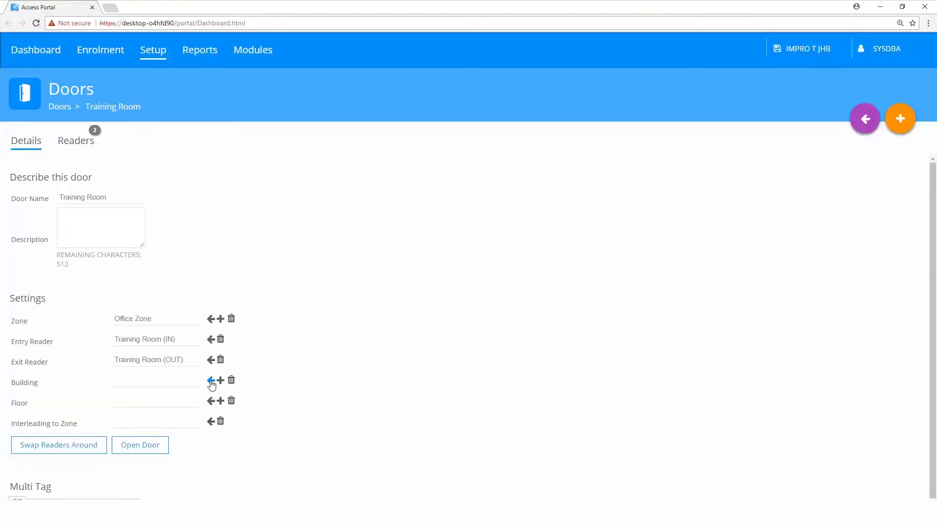
click(211, 380)
click(420, 236)
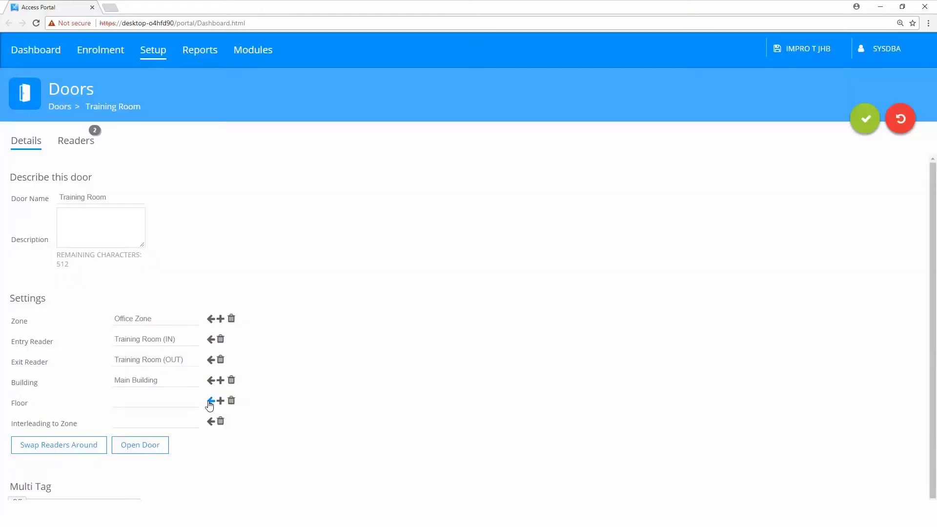
click(211, 401)
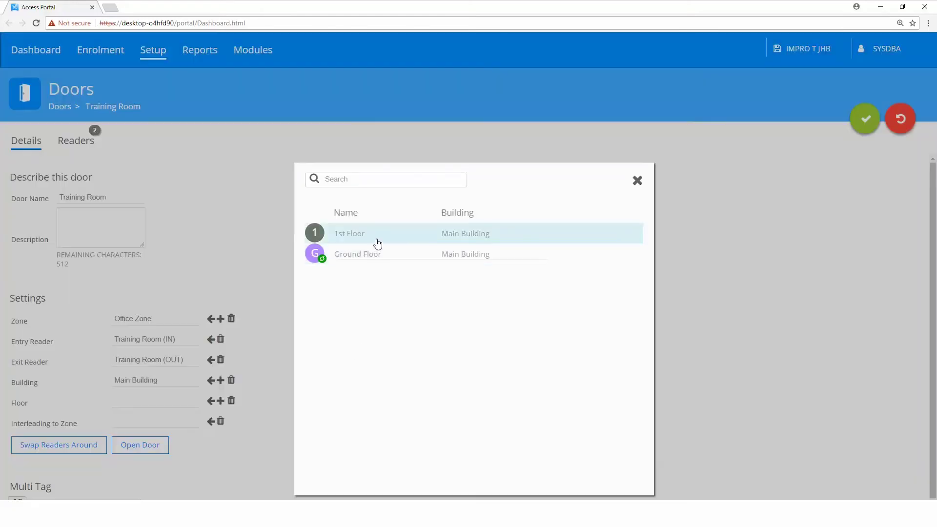
click(377, 243)
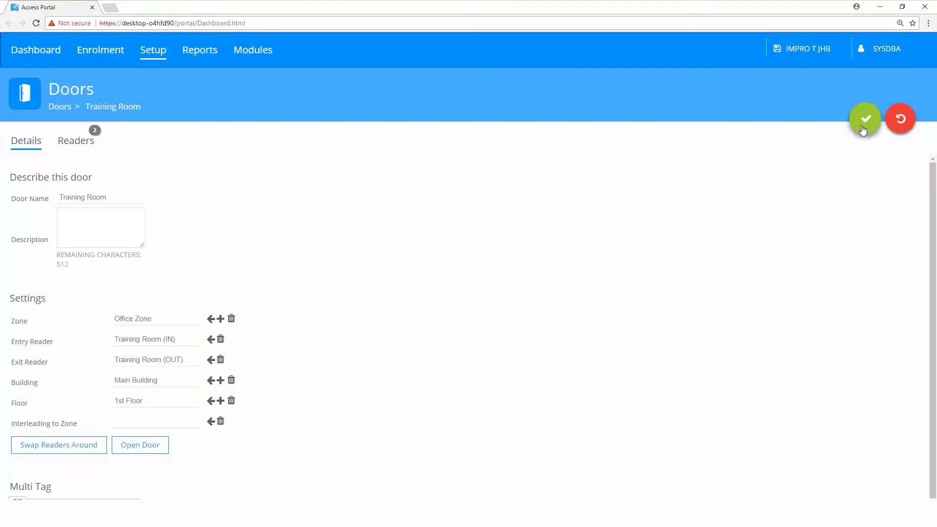
click(865, 119)
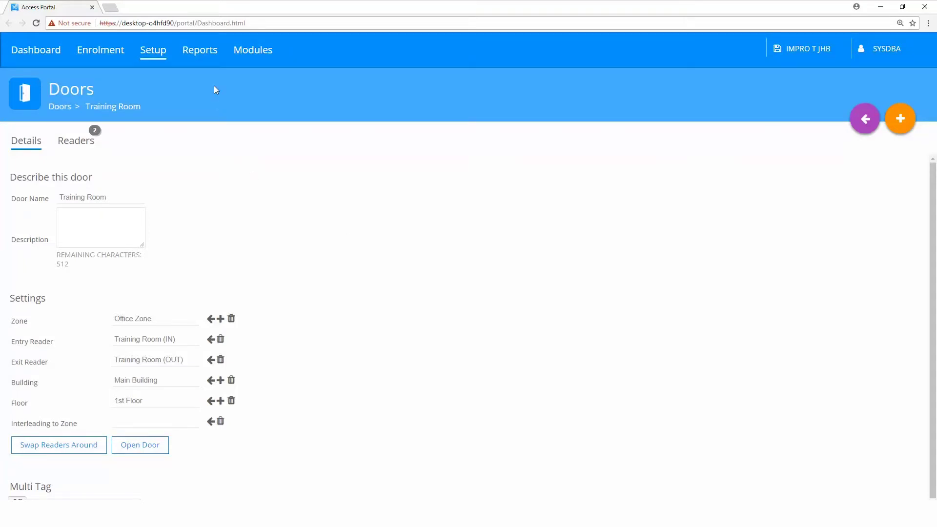
Open the Areas report under Reports > Configuration
click(205, 58)
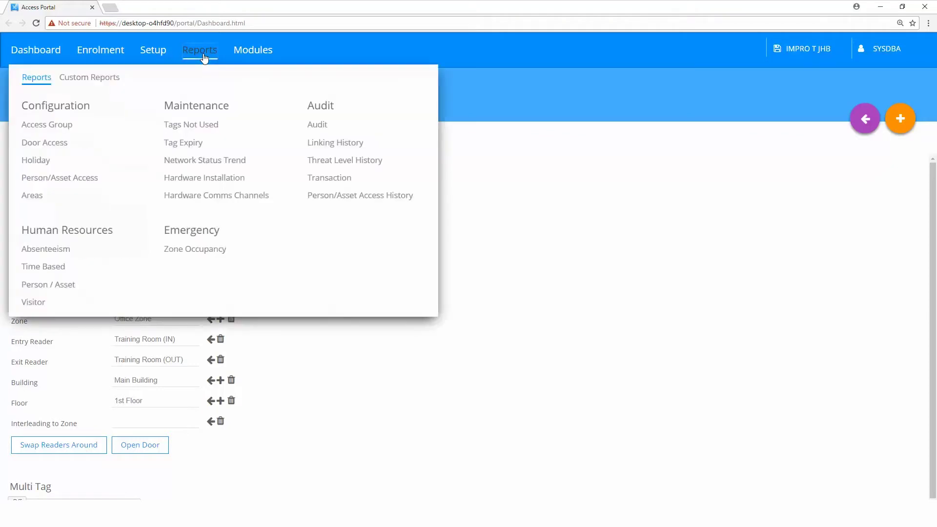
click(40, 196)
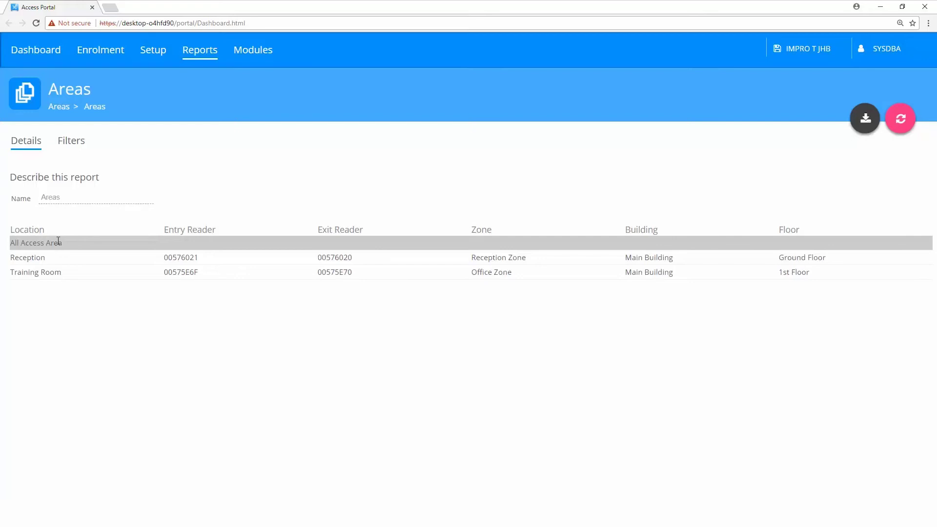
Filter the Areas report by Building 'Main Building' and Floor '1st Floor', then view the results
click(72, 145)
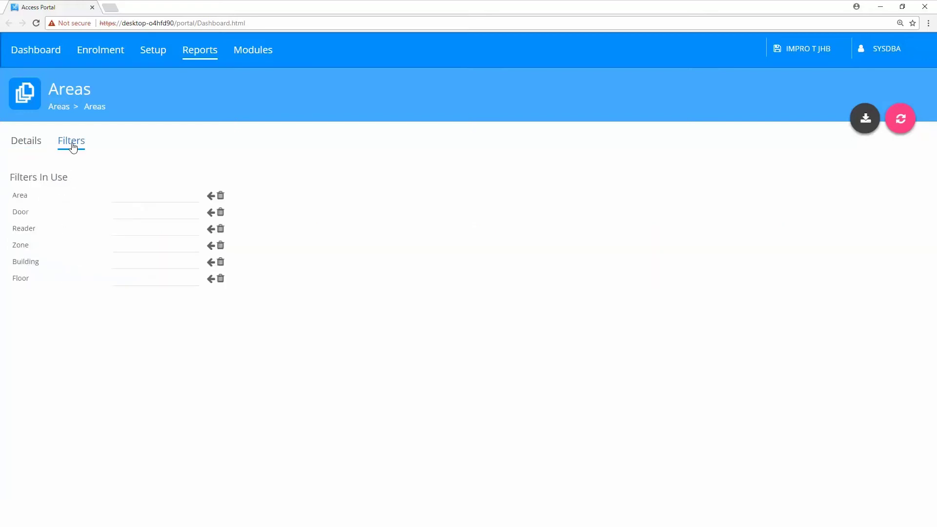
click(211, 263)
click(358, 235)
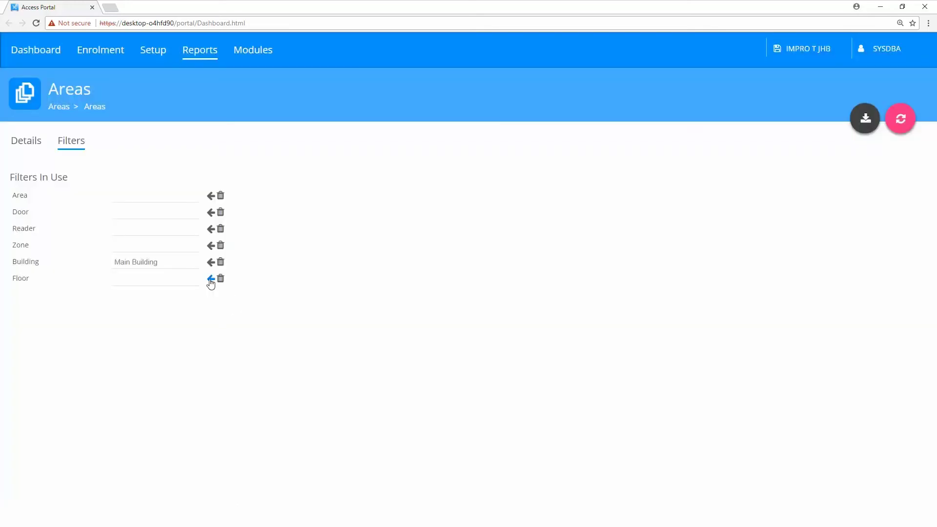
click(211, 279)
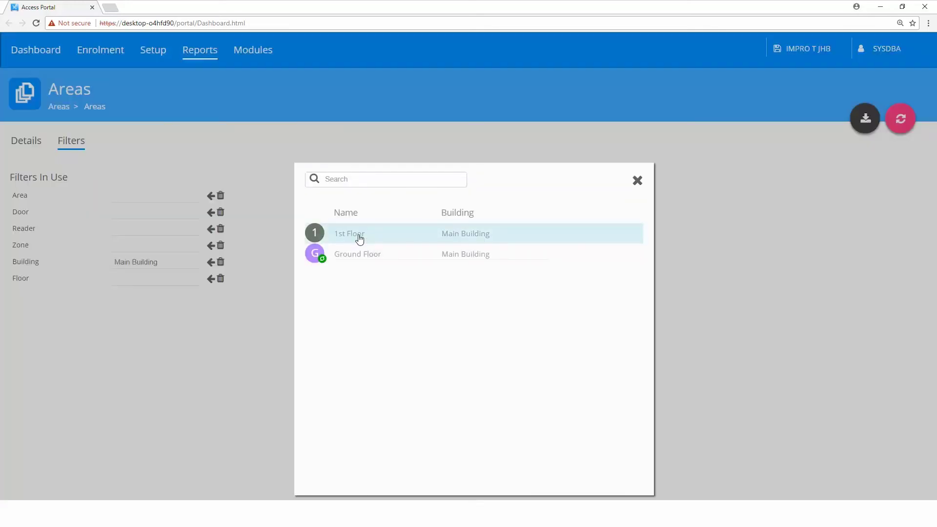
click(358, 234)
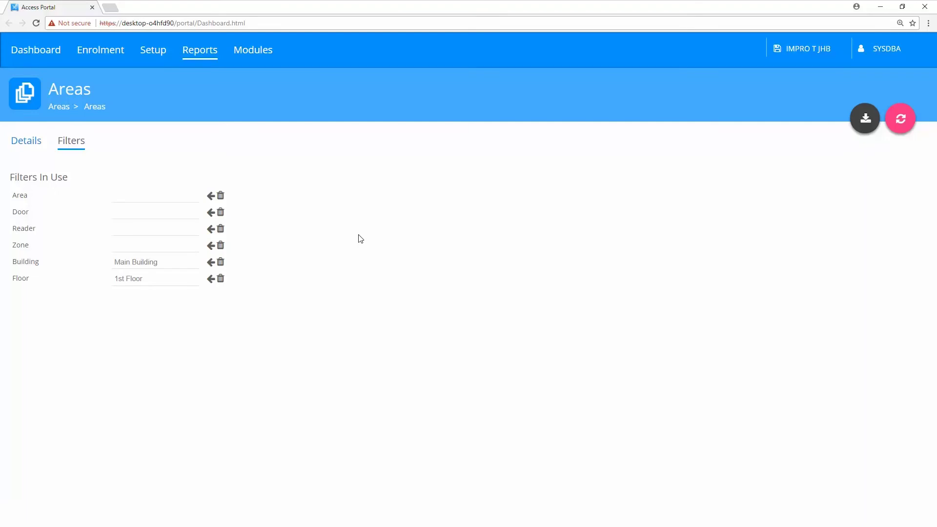
click(22, 147)
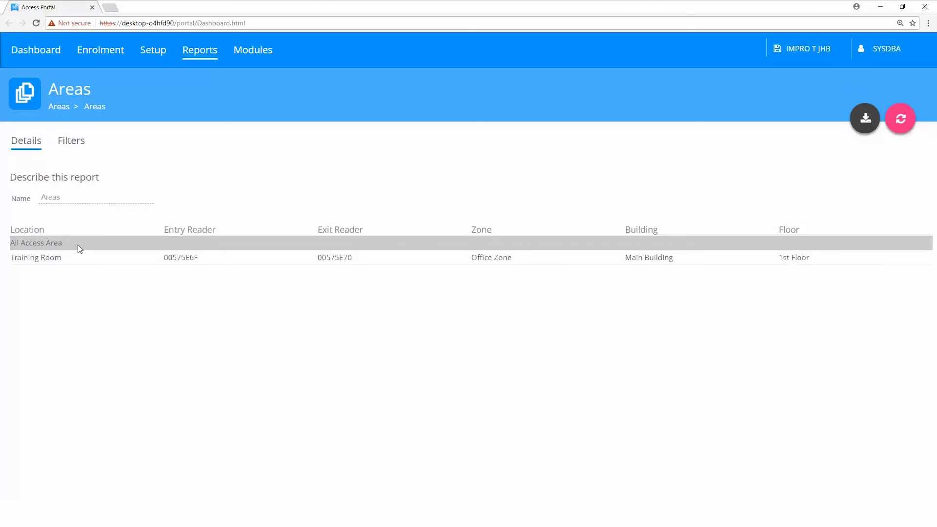
Remove the Main Building and 1st Floor filters from the Areas report
click(76, 147)
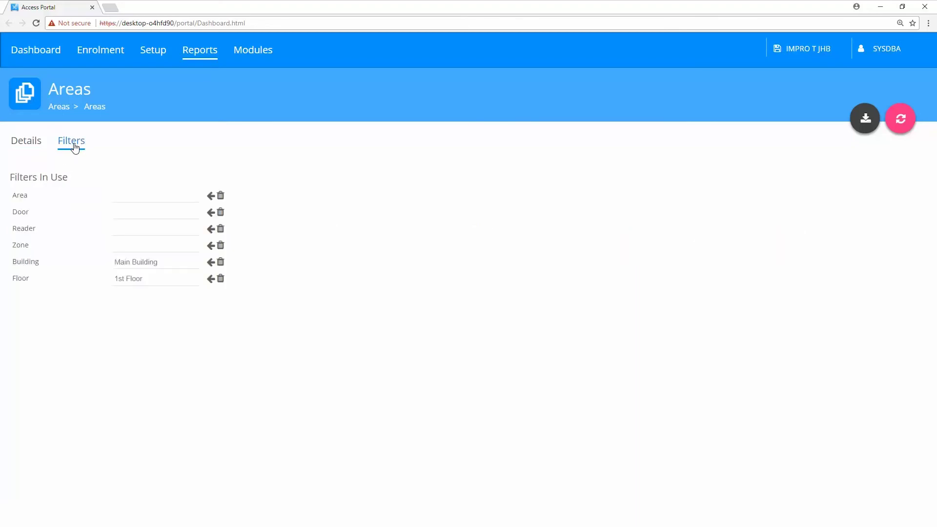
click(220, 263)
click(220, 279)
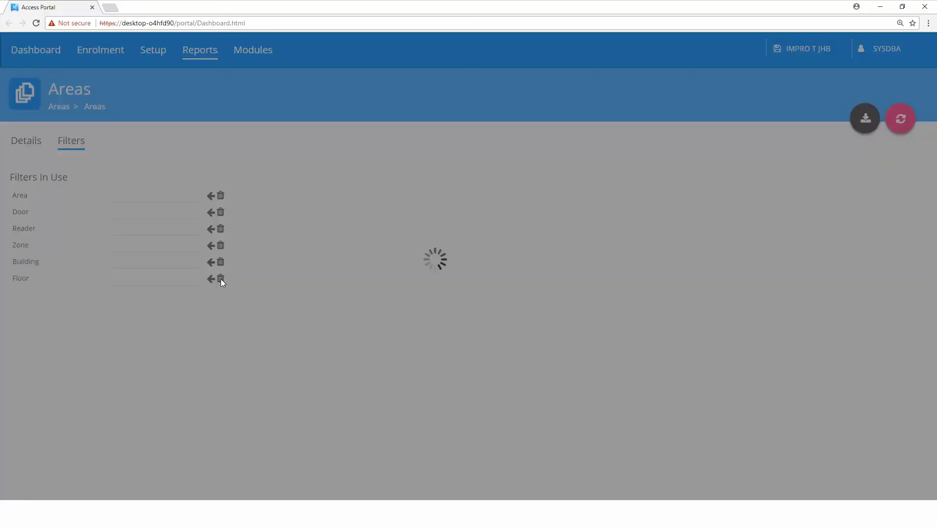